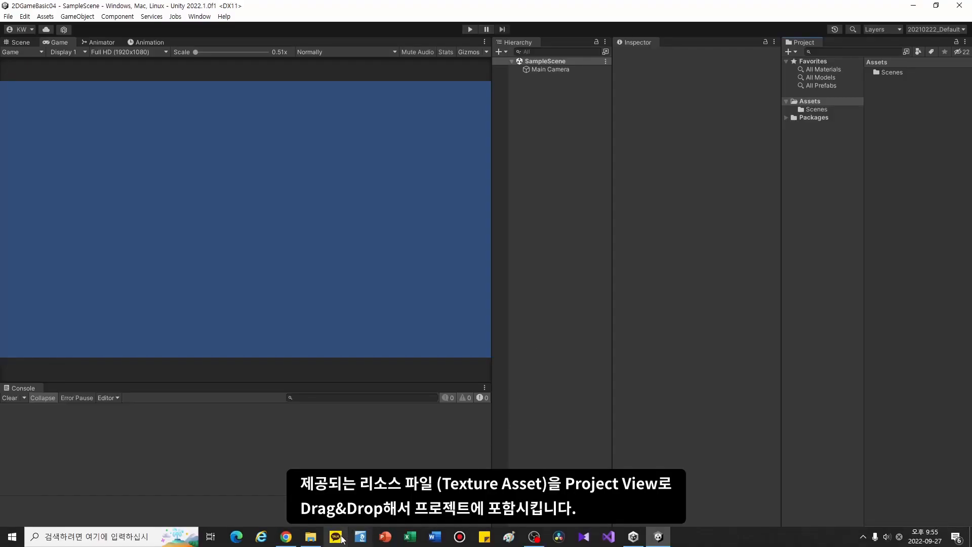
Step: Import all images from the 2DGameBasic 04 [Resources] folder into Assets and show the Game view statistics
left_click(311, 537)
left_click(332, 248)
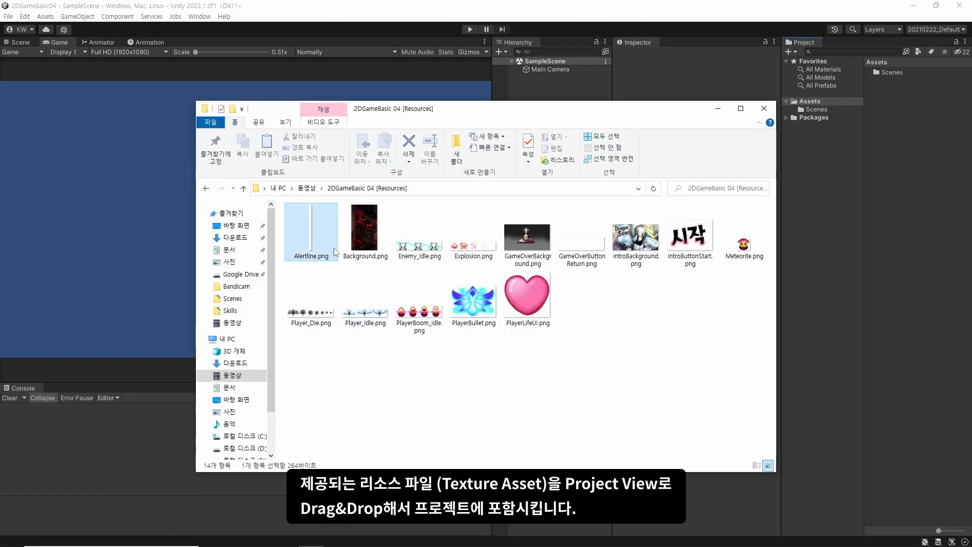
left_click(518, 299, "shift")
left_click_drag(318, 240, 922, 138)
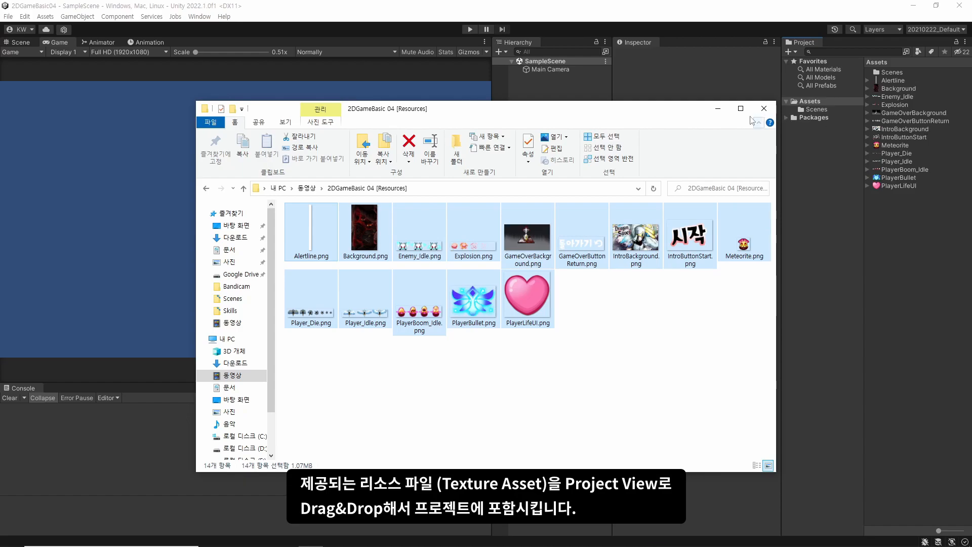
left_click(718, 110)
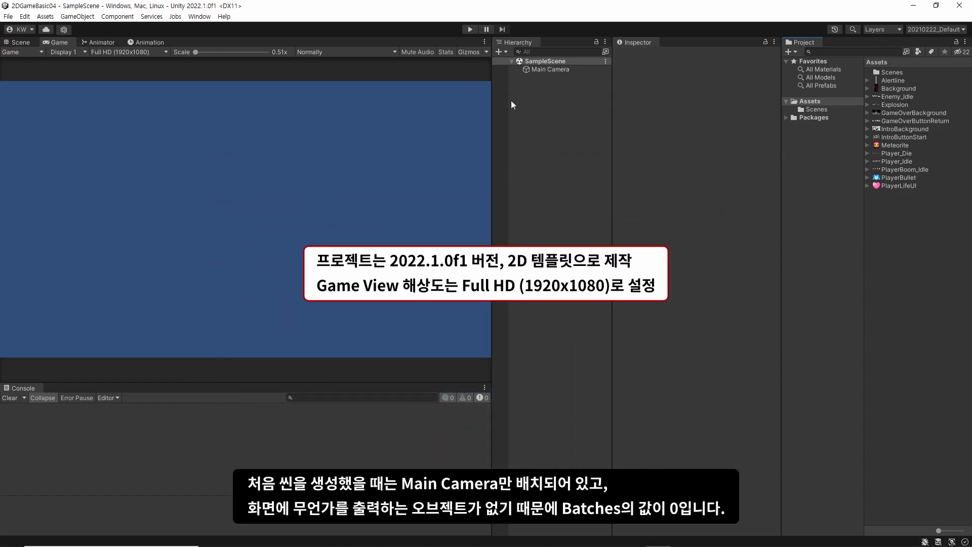
left_click(445, 52)
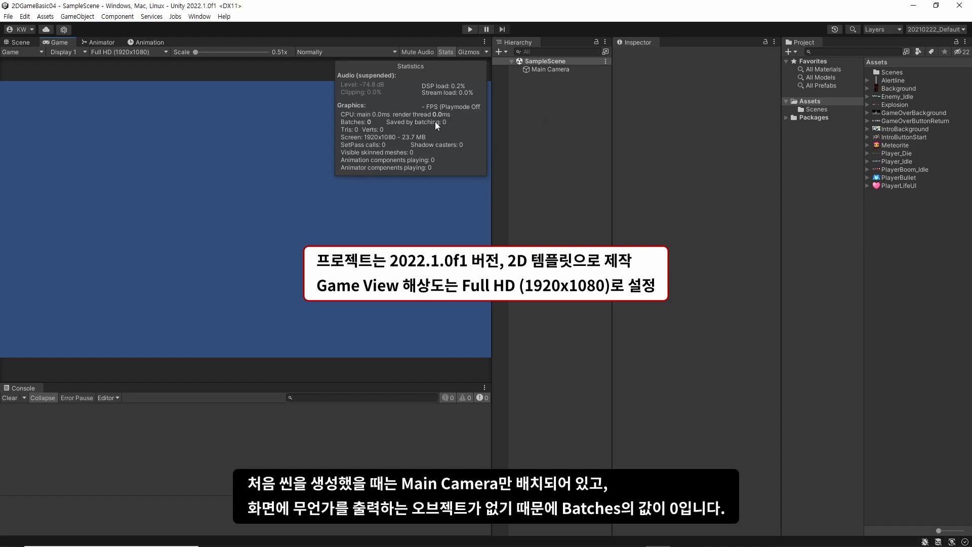
Step: Create a 2D square sprite object named PlayerBullet and assign the PlayerBullet texture as its sprite
left_click(499, 51)
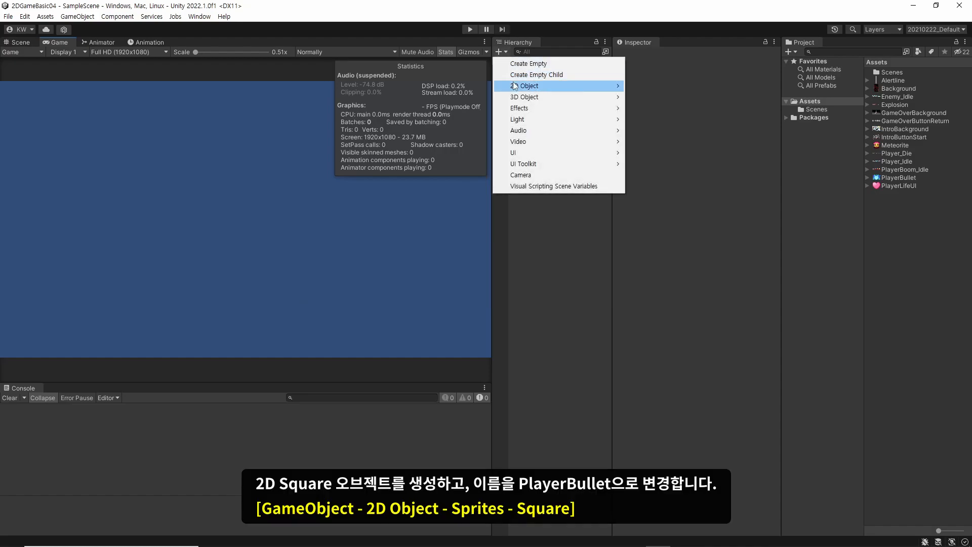
mouse_move(617, 90)
mouse_move(650, 86)
left_click(742, 86)
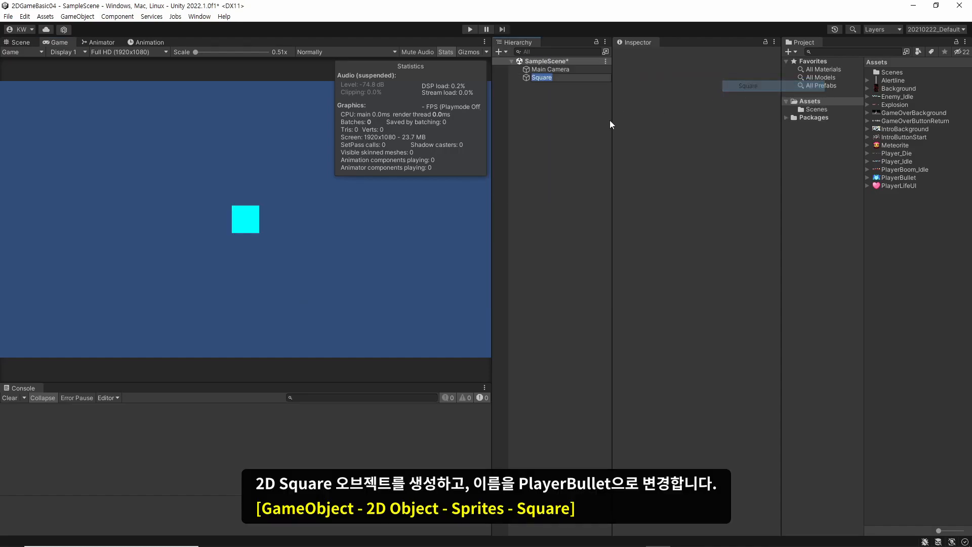
type("PlayerBulle")
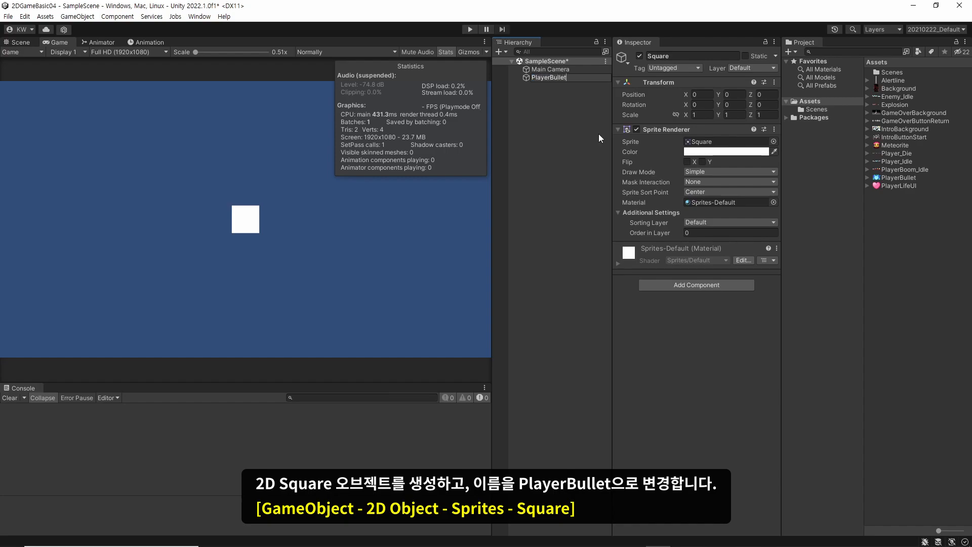
type("t")
key("Return")
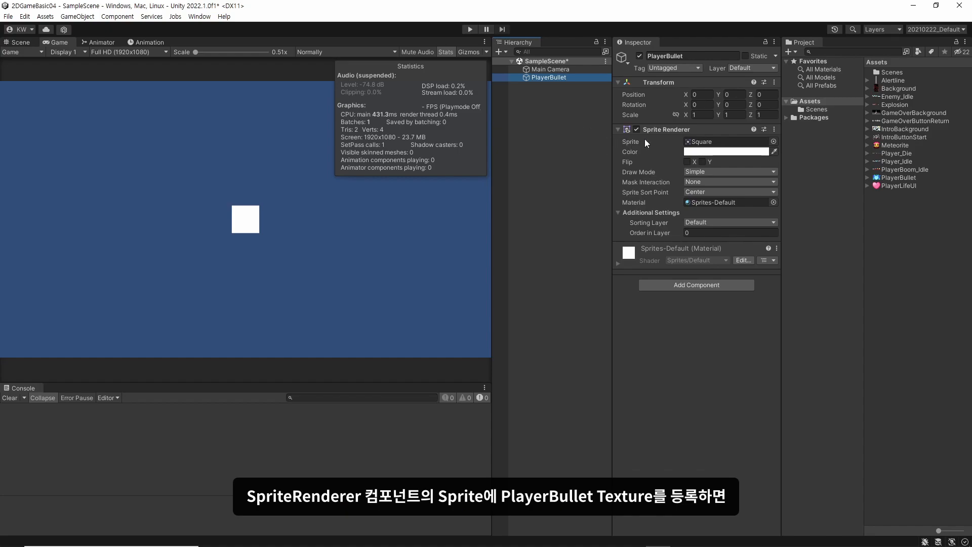
left_click_drag(917, 178, 734, 146)
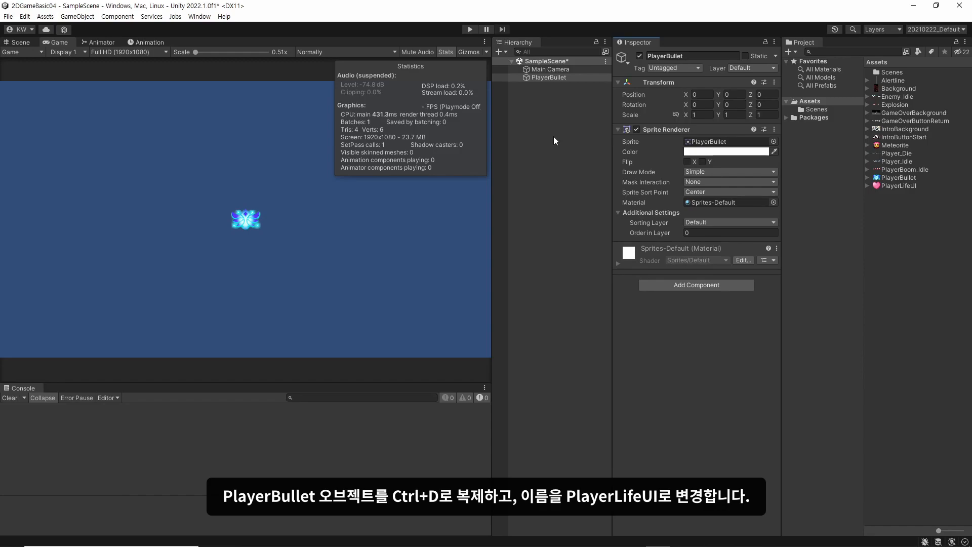
Step: Duplicate the PlayerBullet object and rename the copy PlayerLifeUI
left_click(552, 78)
key("ctrl+d")
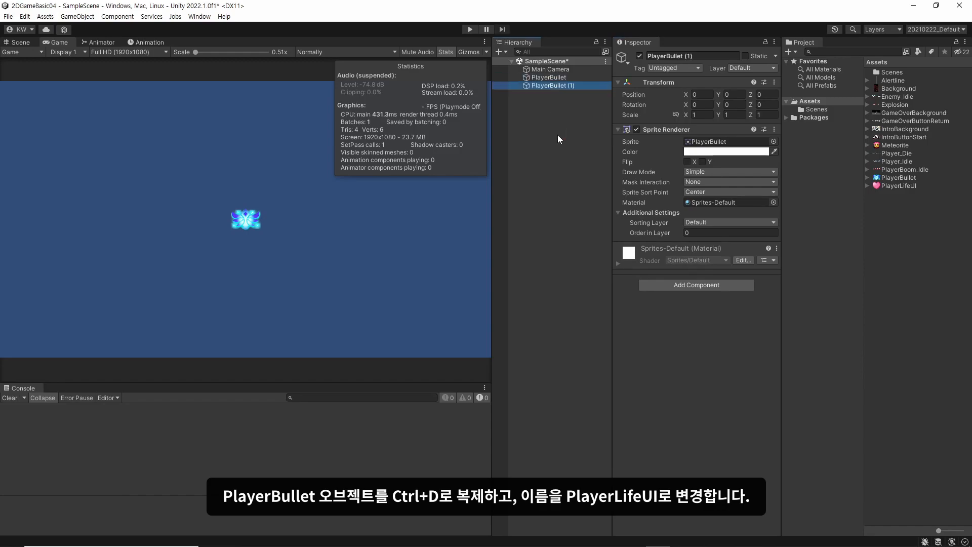
key("F2")
key("End")
key("BackSpace")
key("BackSpace")
key("BackSpace")
key("BackSpace")
key("BackSpace")
key("BackSpace")
key("BackSpace")
key("BackSpace")
key("BackSpace")
key("BackSpace")
type("LifeUI")
key("Return")
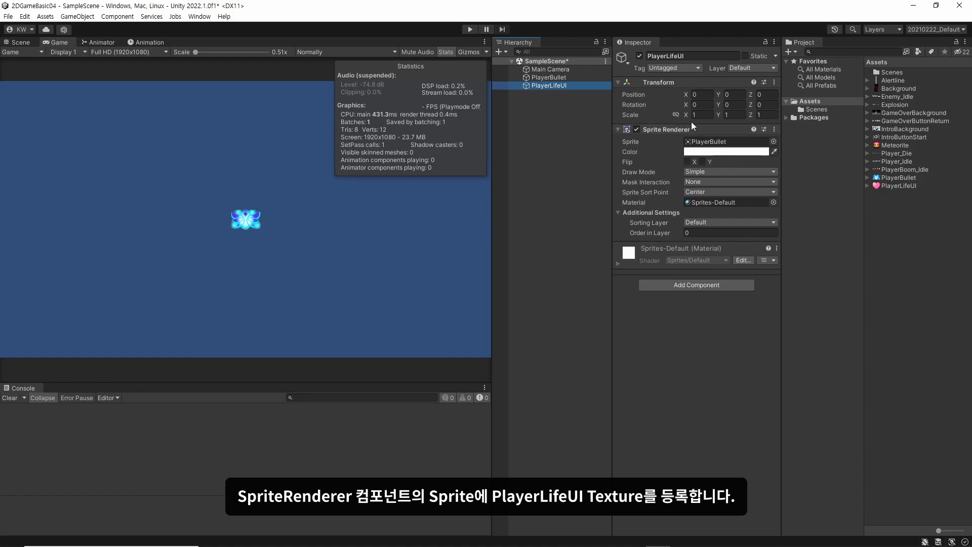
Step: Assign the PlayerLifeUI texture as the PlayerLifeUI object's sprite and move the object to about X 1.58
left_click(904, 186)
left_click_drag(904, 187, 717, 143)
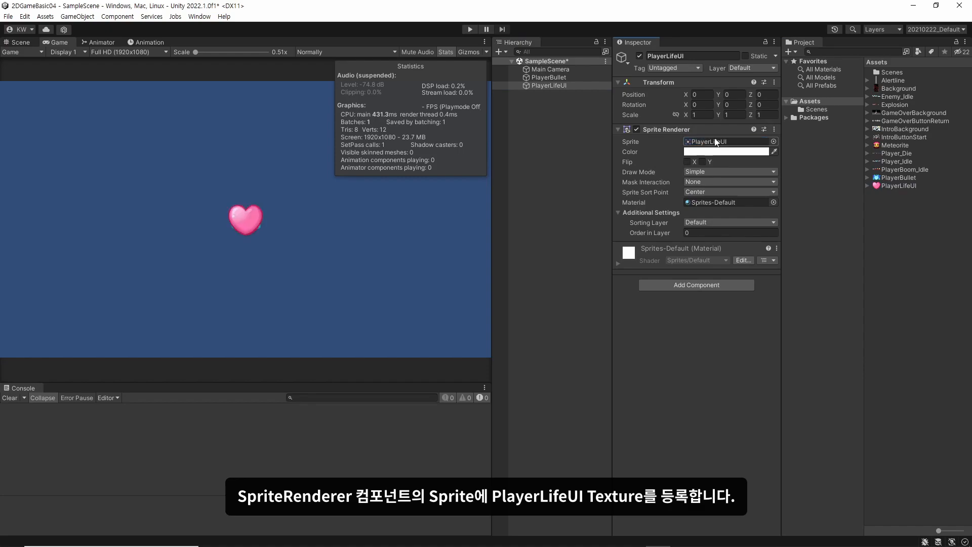
left_click(548, 138)
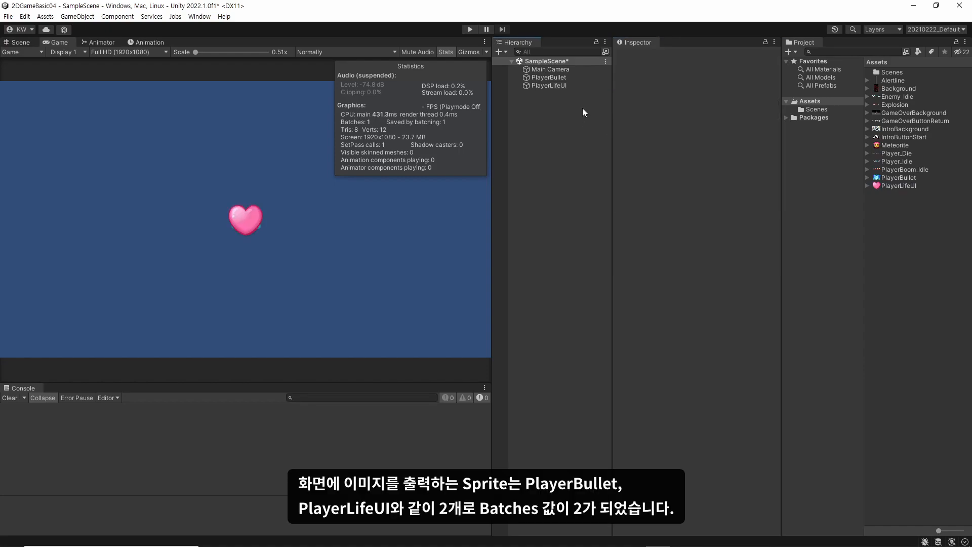
left_click(578, 77)
left_click(581, 86)
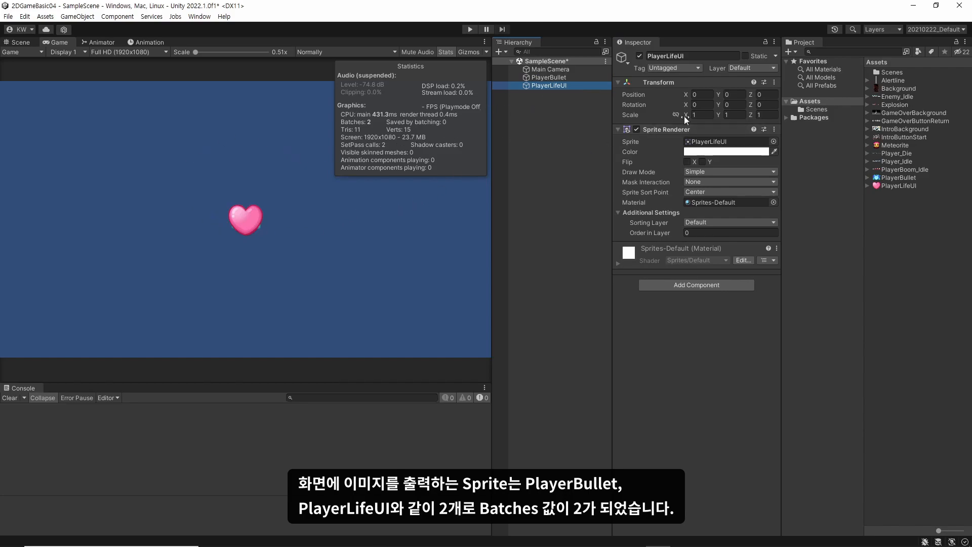
left_click_drag(688, 94, 718, 97)
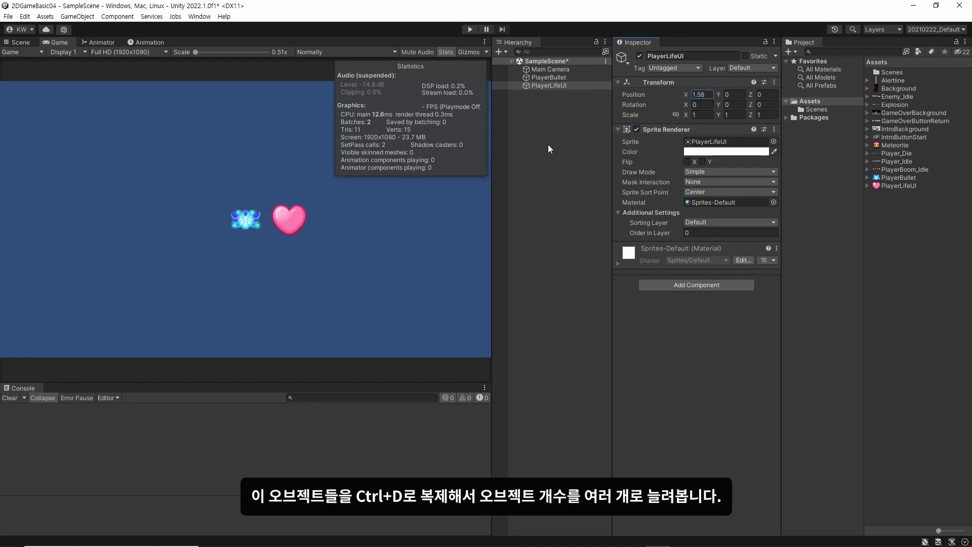
Step: Duplicate PlayerBullet and PlayerLifeUI together, offsetting the bullet copy in negative X and the heart copy to about X 3.16
left_click(553, 76)
left_click(552, 84, "shift")
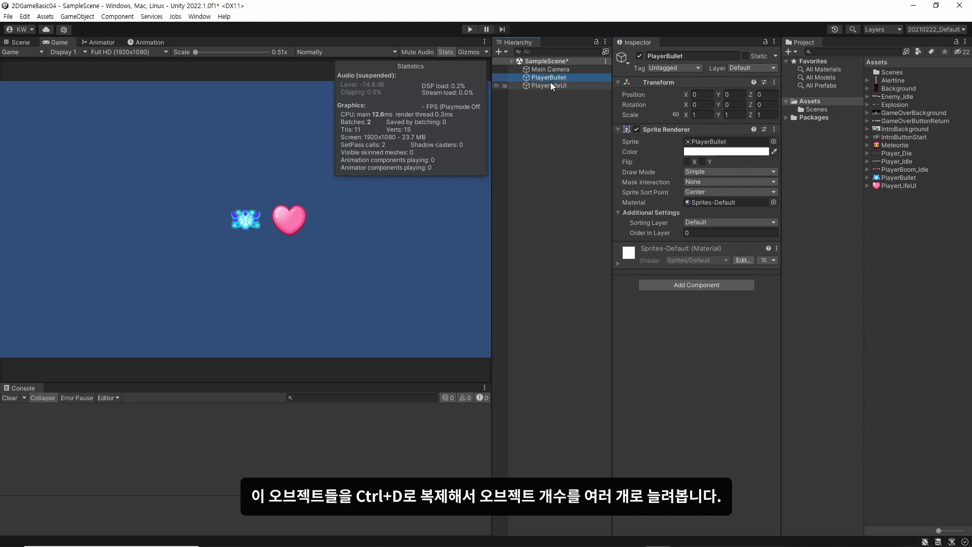
key("ctrl+d")
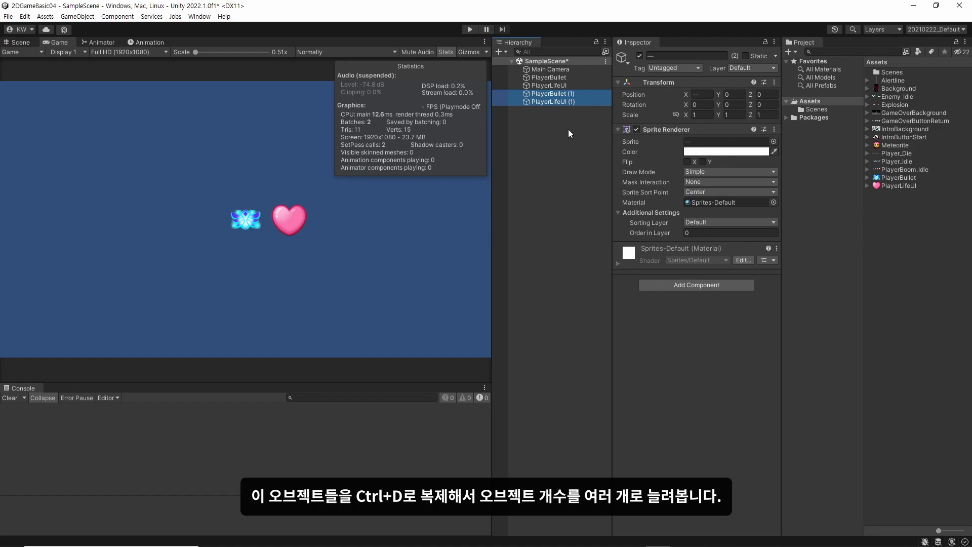
left_click(577, 93)
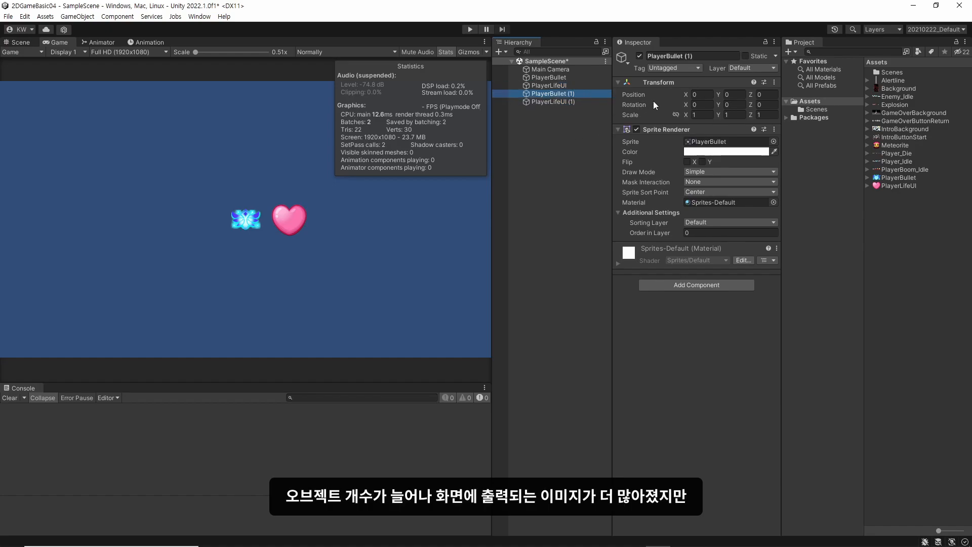
left_click_drag(688, 94, 715, 99)
left_click(567, 101)
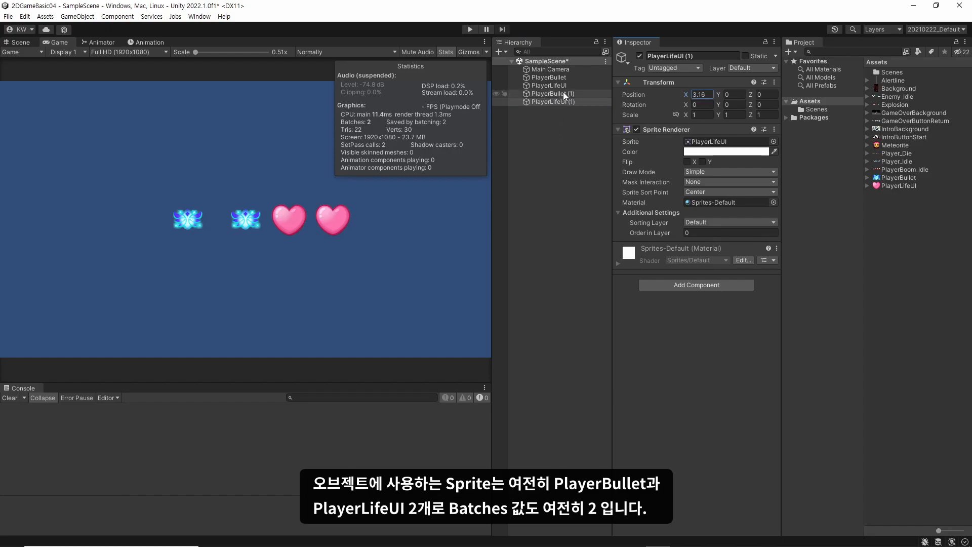
Step: Check which sprite the two PlayerBullet objects share, and which one the two PlayerLifeUI objects share
left_click(549, 77)
left_click(570, 94, "ctrl")
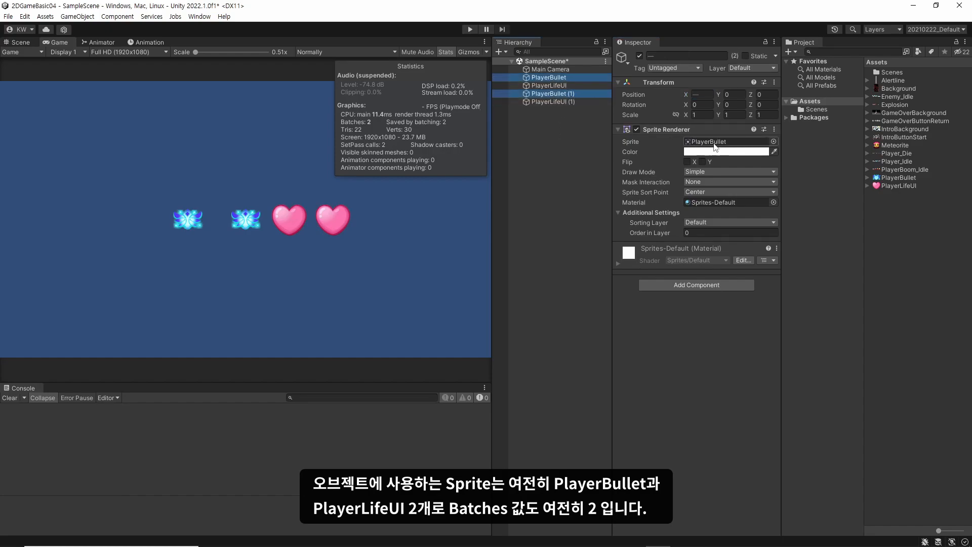
left_click(582, 86)
left_click(572, 102, "ctrl")
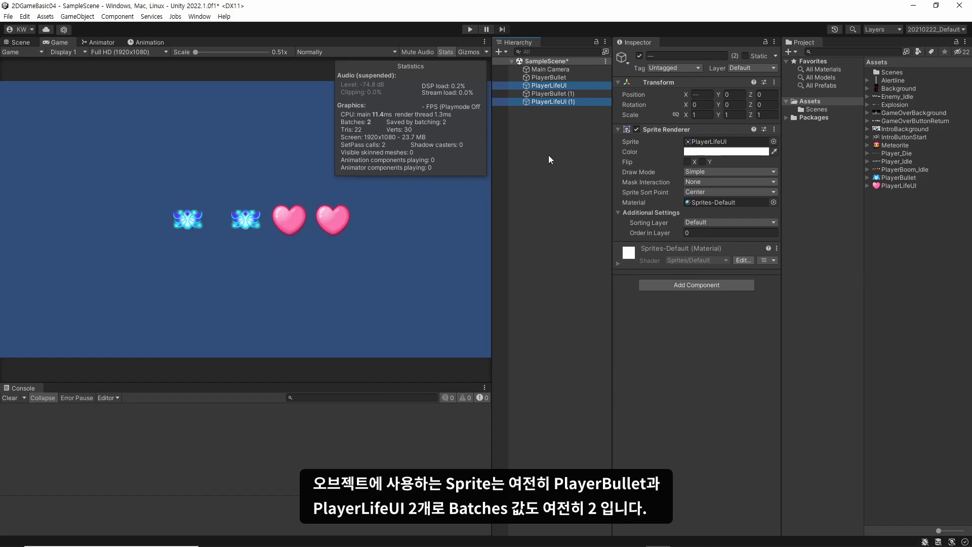
Step: Duplicate the original PlayerBullet and PlayerLifeUI pair eleven times
left_click(583, 79)
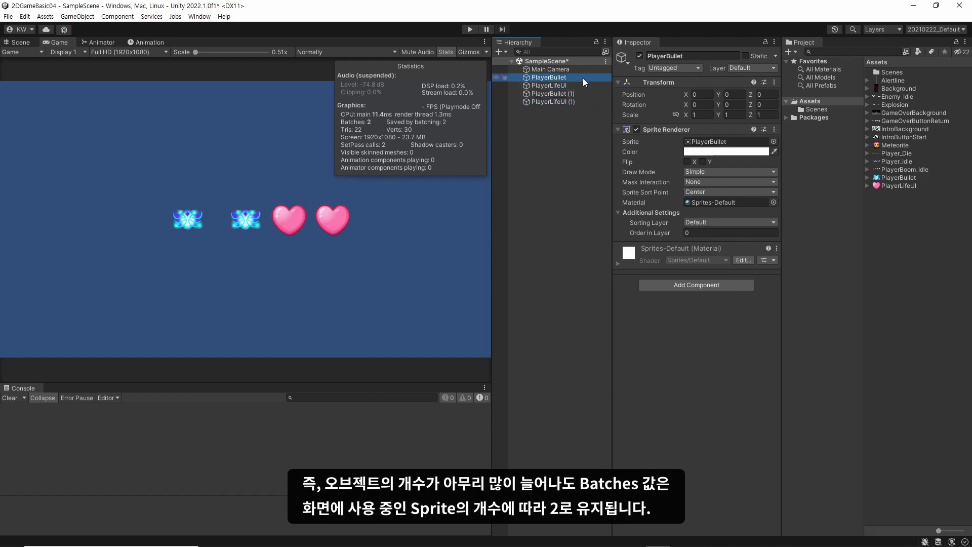
left_click(583, 85, "ctrl")
key("ctrl+d")
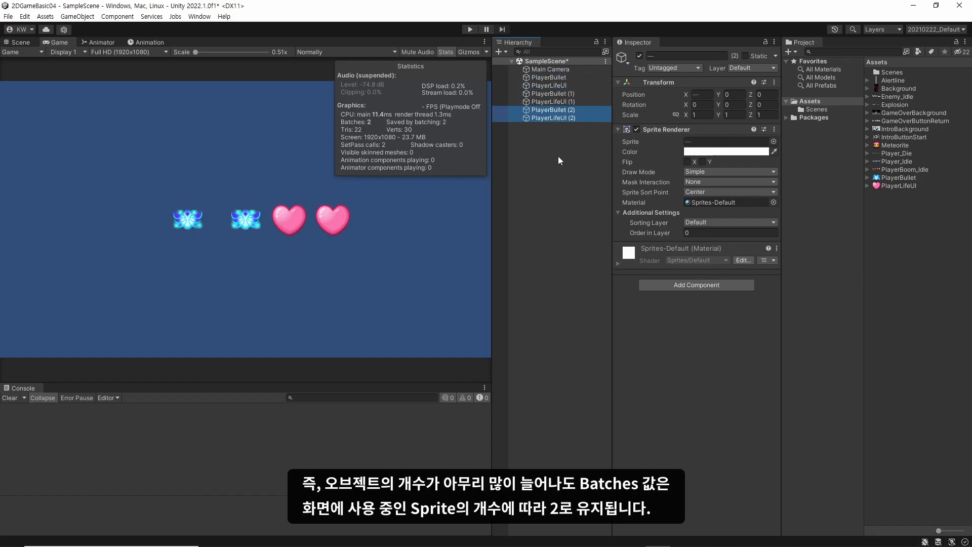
key("ctrl+d")
key("ctrl+d")
key("ctrl+d")
key("ctrl+d")
key("ctrl+d")
key("ctrl+d")
key("ctrl+d")
key("ctrl+d")
key("ctrl+d")
key("ctrl+d")
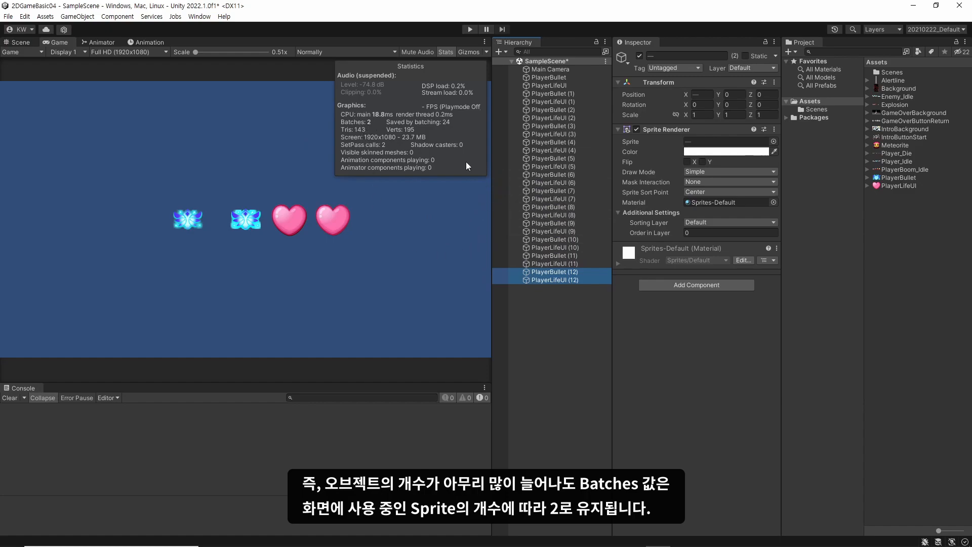
Step: Shift the last four pairs of copies in negative X to spread them out, moving PlayerLifeUI (11) further than the rest
left_click(553, 223, "shift")
left_click_drag(686, 95, 613, 112)
left_click(560, 265)
left_click_drag(686, 96, 663, 102)
left_click(566, 323)
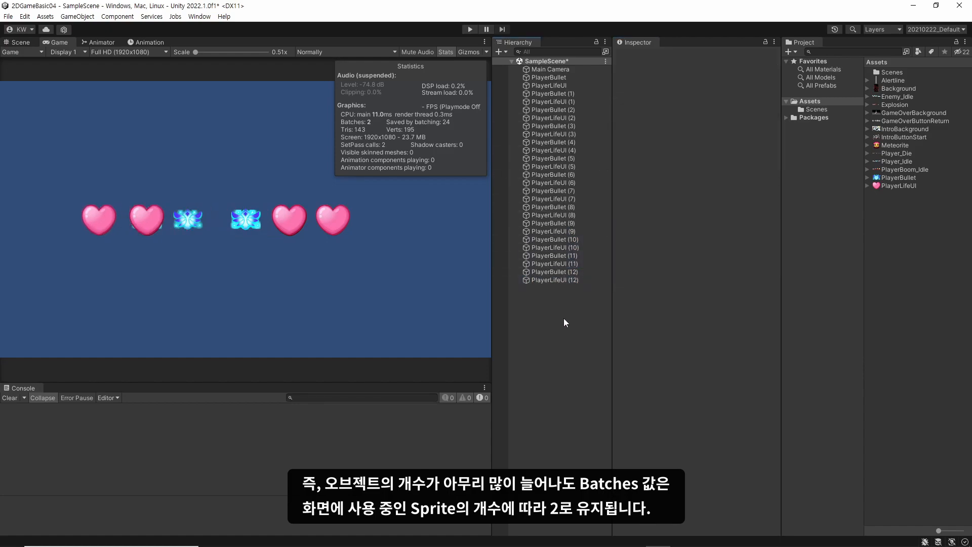
Step: Delete all numbered copies from PlayerBullet (1) through PlayerLifeUI (12), keeping the two original objects
left_click(570, 280)
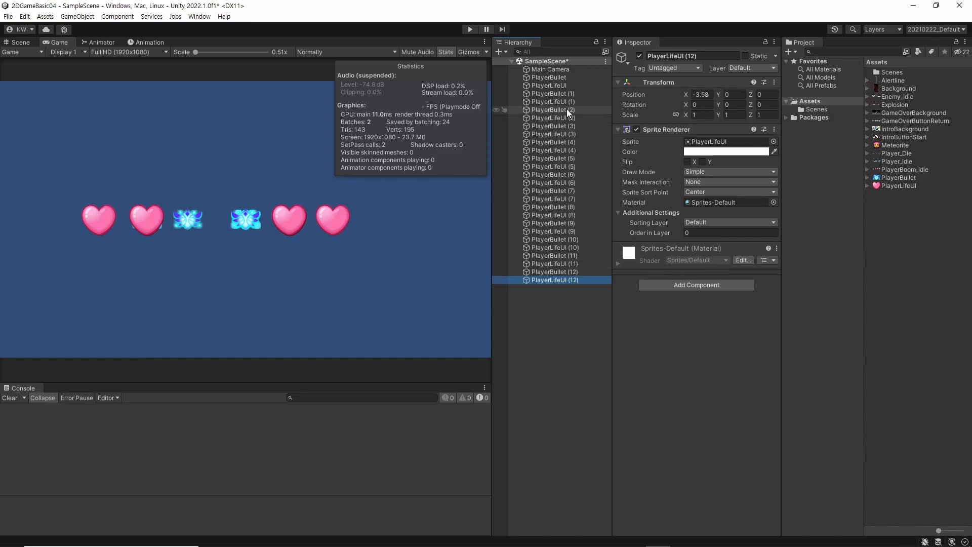
left_click(576, 95, "shift")
key("Delete")
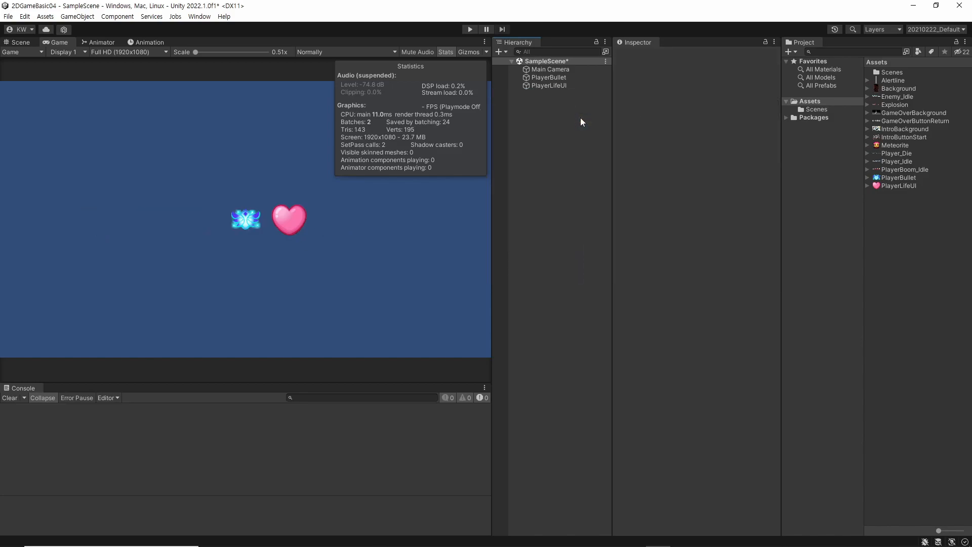
Step: Add the Alertline, Background, Enemy_Idle, Explosion, GameOverBackground and GameOverButtonReturn textures to the scene as sprite objects
left_click(888, 82)
left_click_drag(888, 85, 548, 116)
left_click_drag(908, 88, 550, 122)
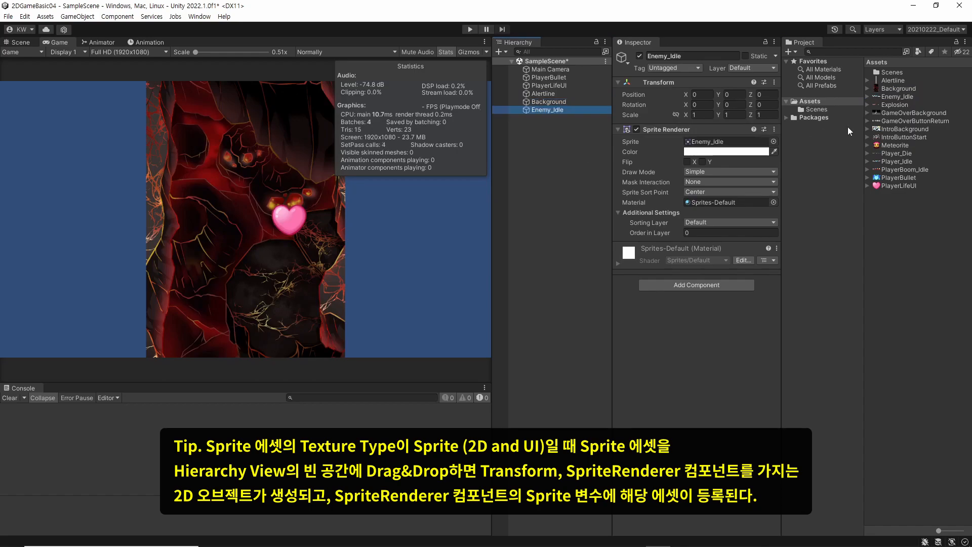
left_click_drag(901, 106, 570, 152)
left_click_drag(916, 121, 557, 147)
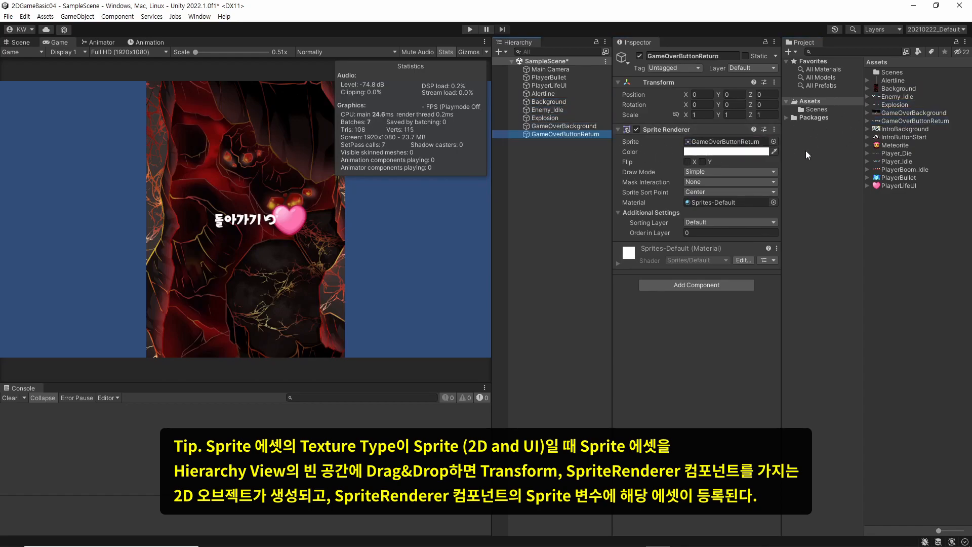
Step: Add the IntroBackground, IntroButtonStart, Meteorite, Player_Die, Player_Idle and PlayerBoom_Idle textures to the scene as sprite objects
left_click_drag(904, 127, 577, 162)
left_click_drag(919, 139, 591, 174)
left_click_drag(899, 145, 590, 196)
left_click_drag(903, 171, 579, 202)
left_click(590, 207)
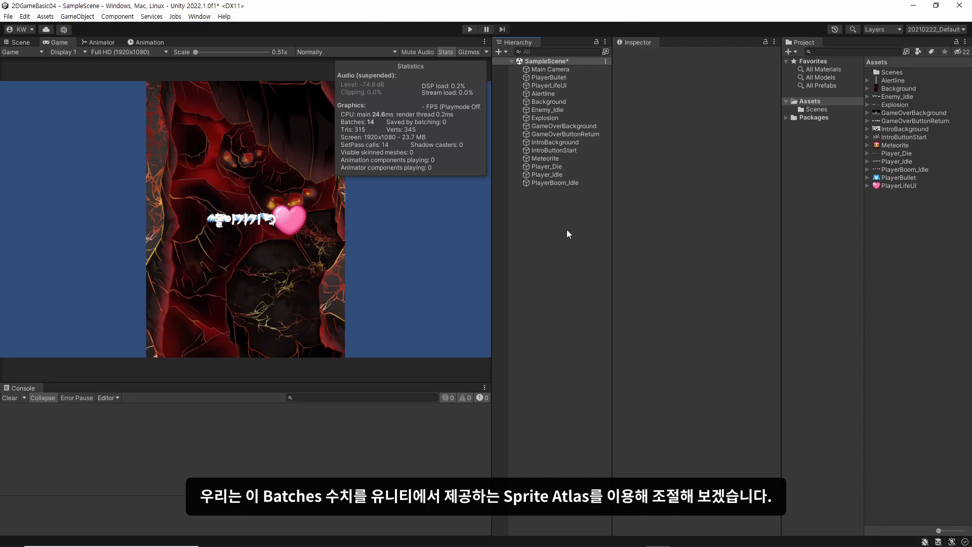
Step: Create a Sprite Atlas asset in the Assets folder and lock the Inspector on it
left_click(789, 52)
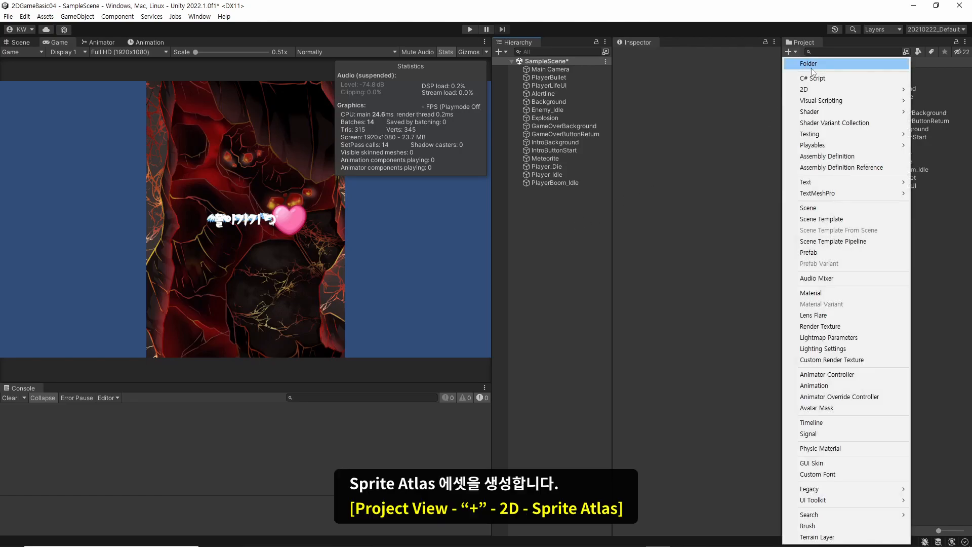
mouse_move(819, 89)
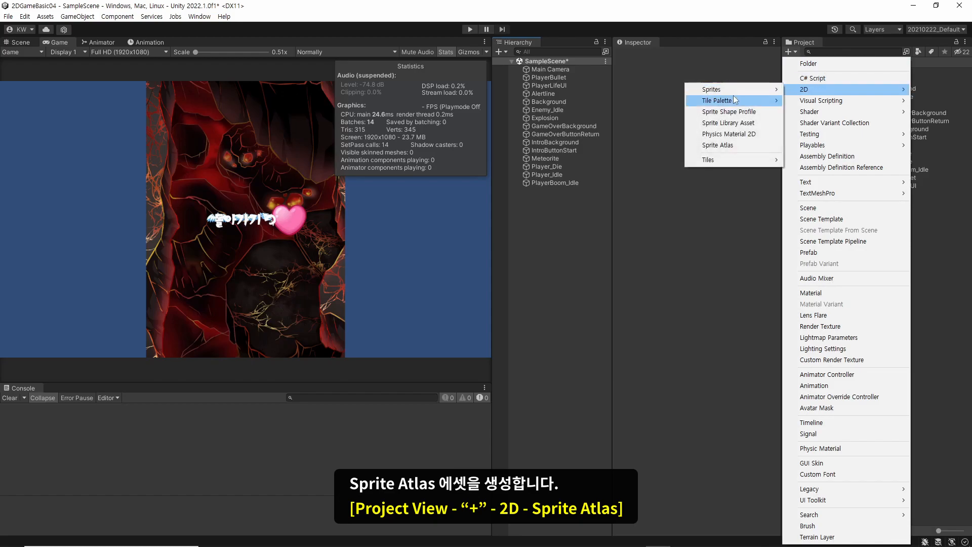
left_click(724, 146)
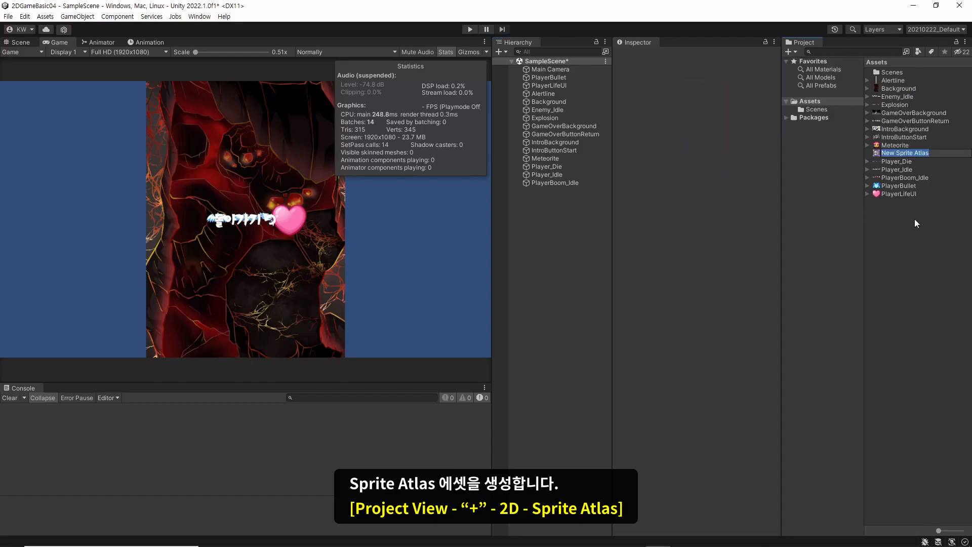
left_click(918, 154)
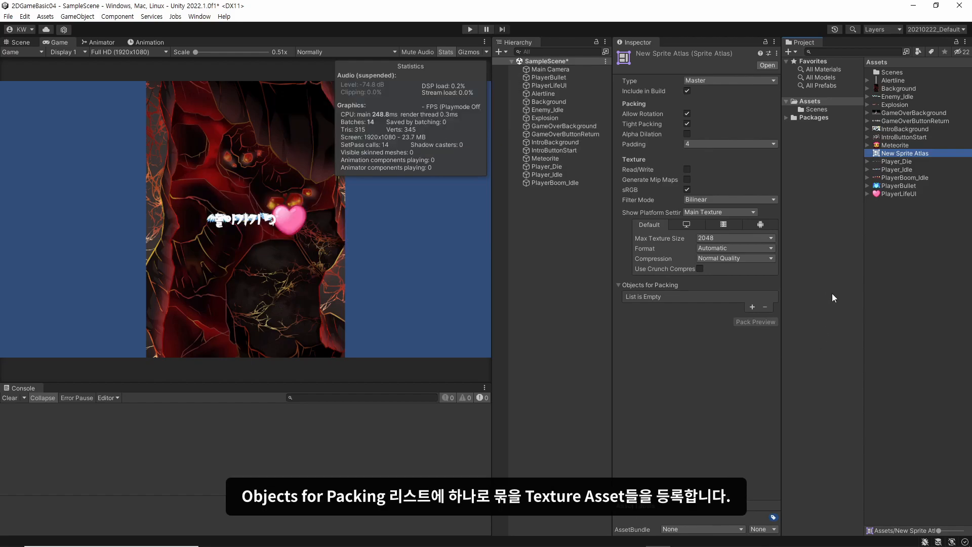
left_click(766, 43)
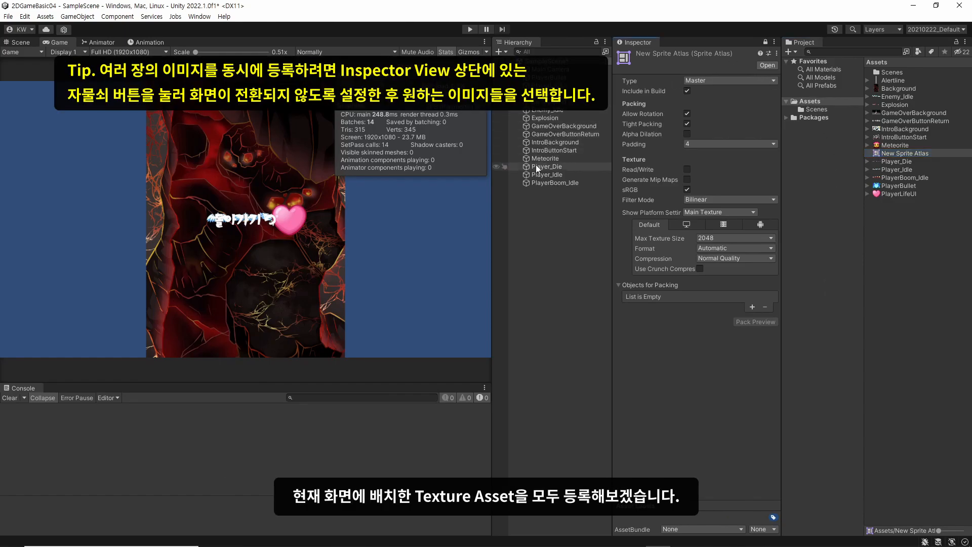
Step: Register all textures from Alertline through PlayerLifeUI in the Sprite Atlas's Objects for Packing and generate the pack preview
left_click(908, 80)
left_click(898, 194, "shift")
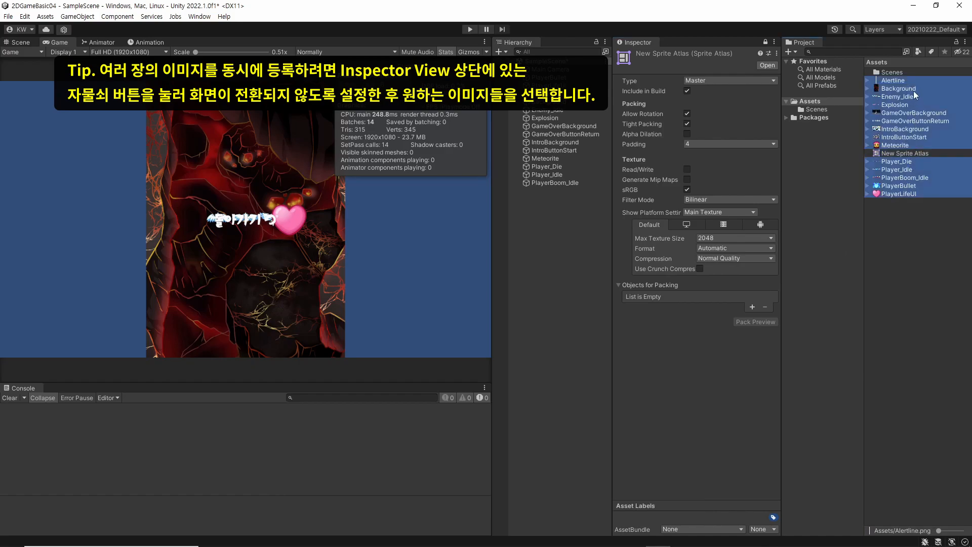
left_click_drag(911, 81, 702, 286)
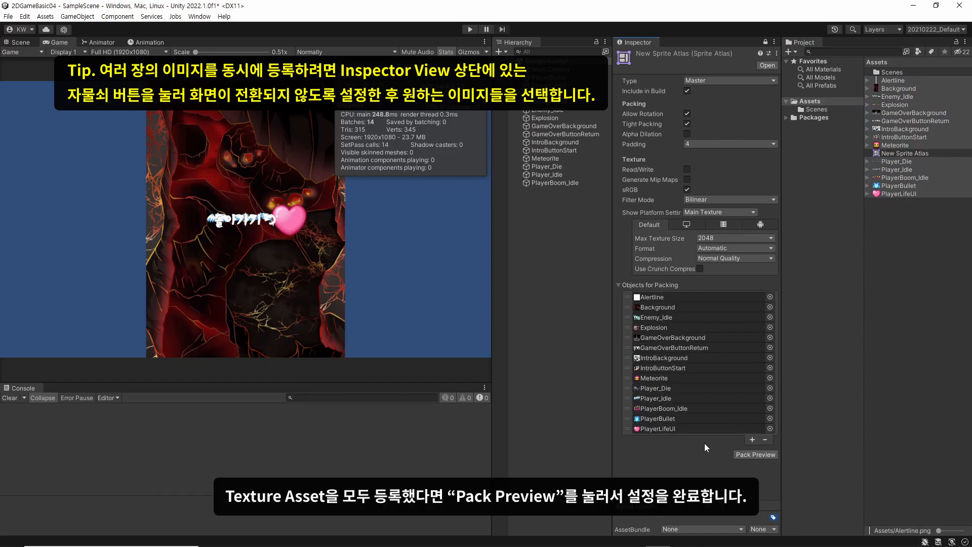
left_click(756, 455)
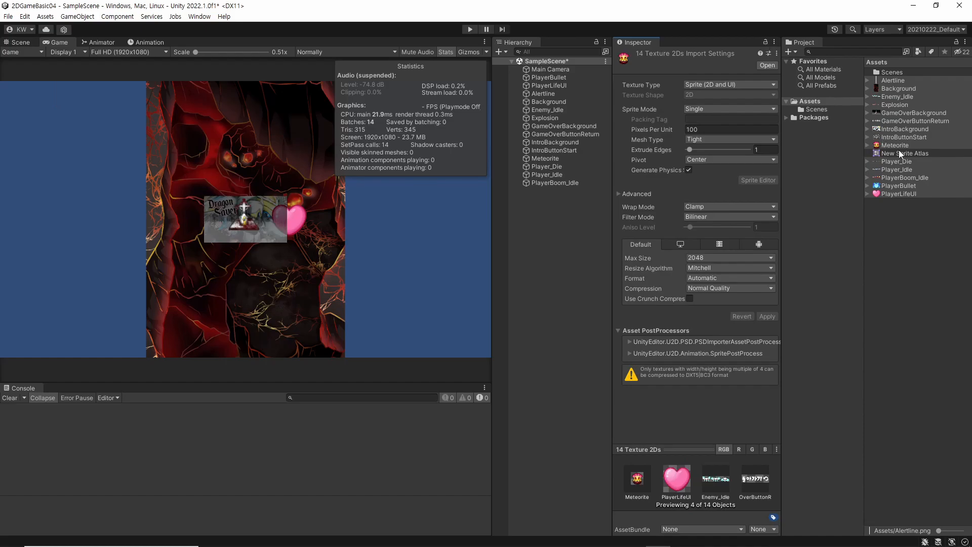
Step: Inspect the packed textures of New Sprite Atlas in an enlarged preview, then shrink the preview again
left_click(898, 153)
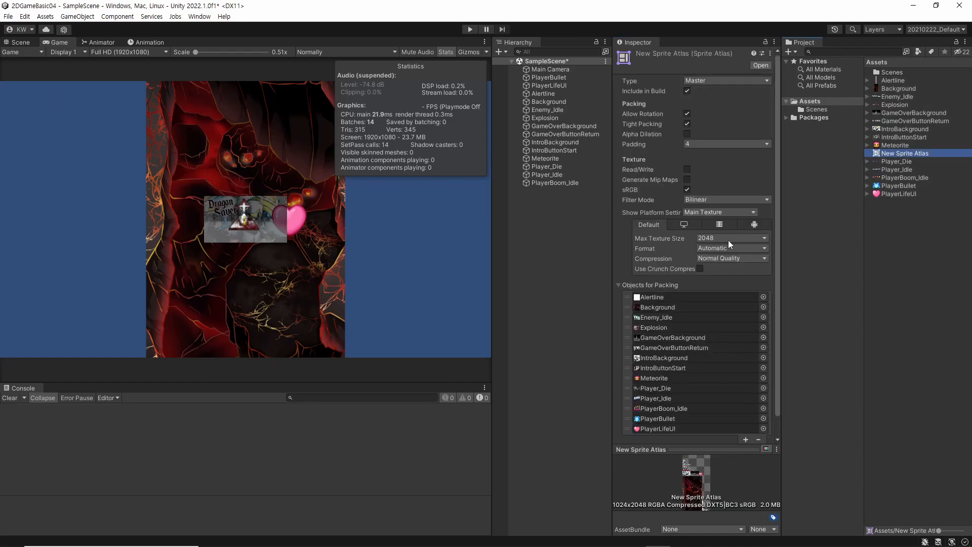
left_click_drag(703, 448, 710, 205)
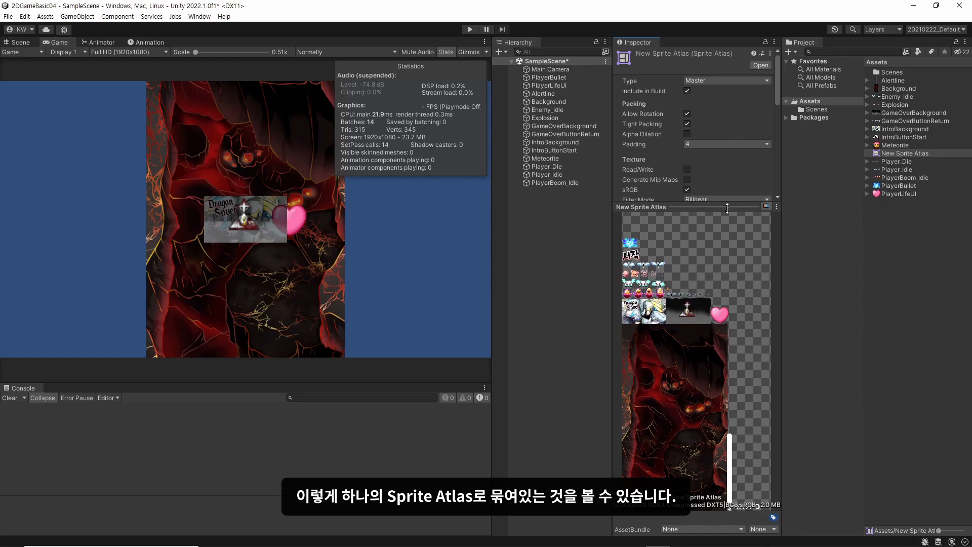
left_click_drag(727, 208, 709, 396)
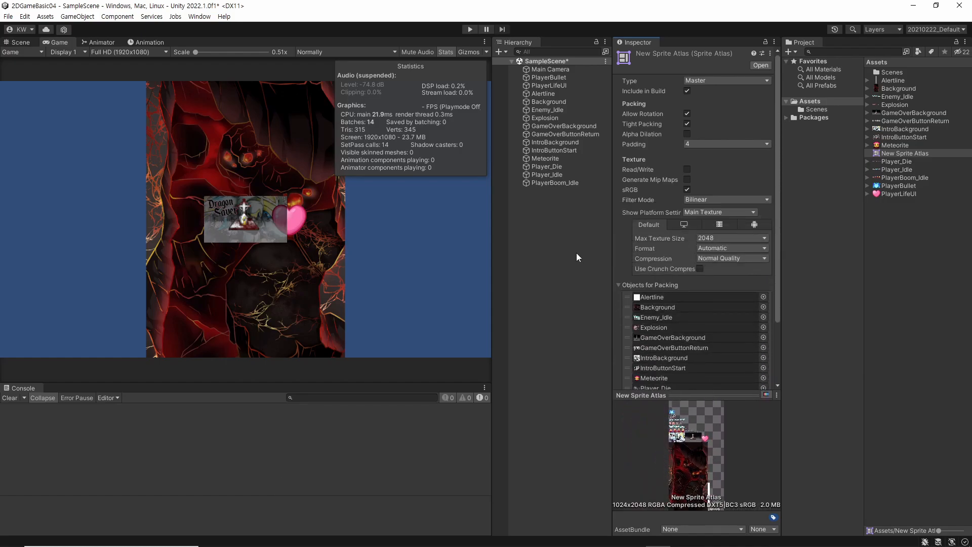
Step: Run the game to check the Batches count in the statistics, clear the console, and stop the game
left_click(470, 29)
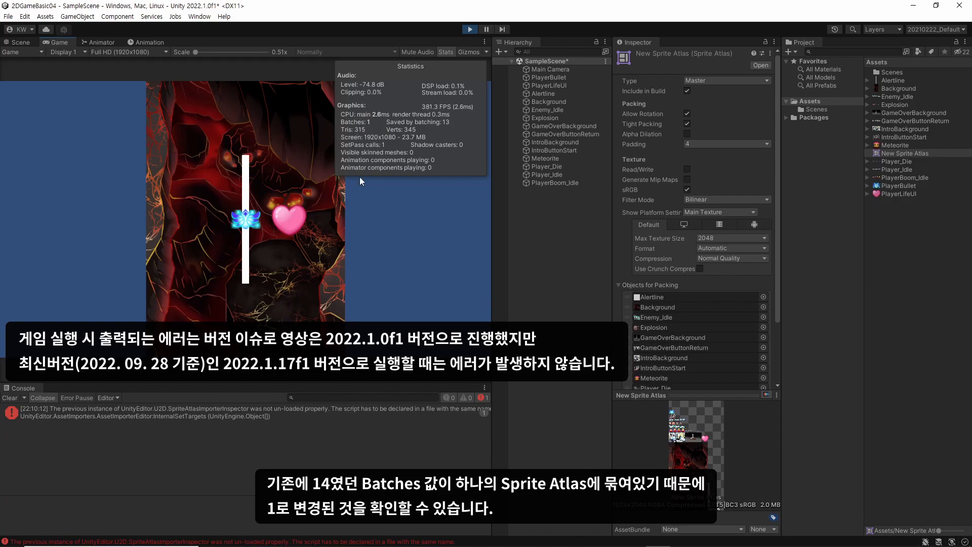
left_click(10, 398)
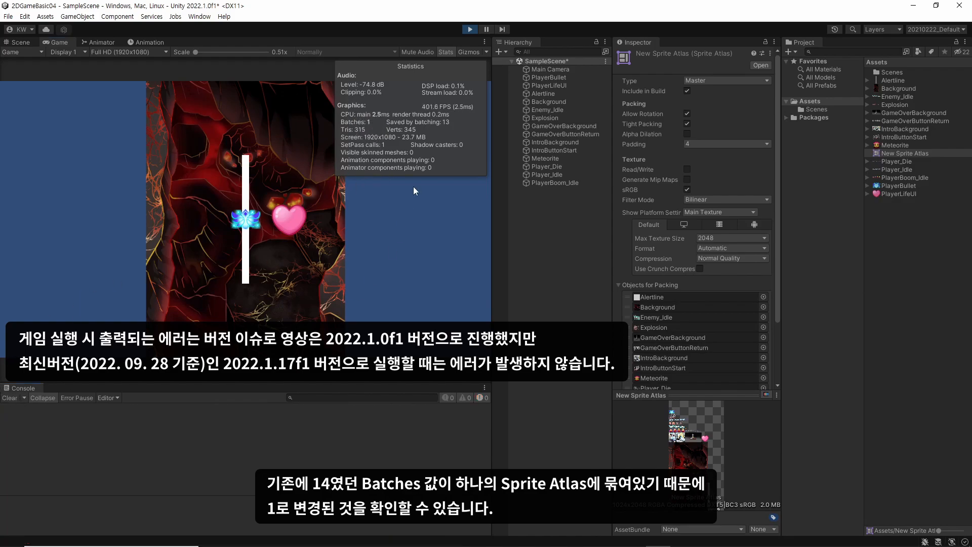
left_click(469, 29)
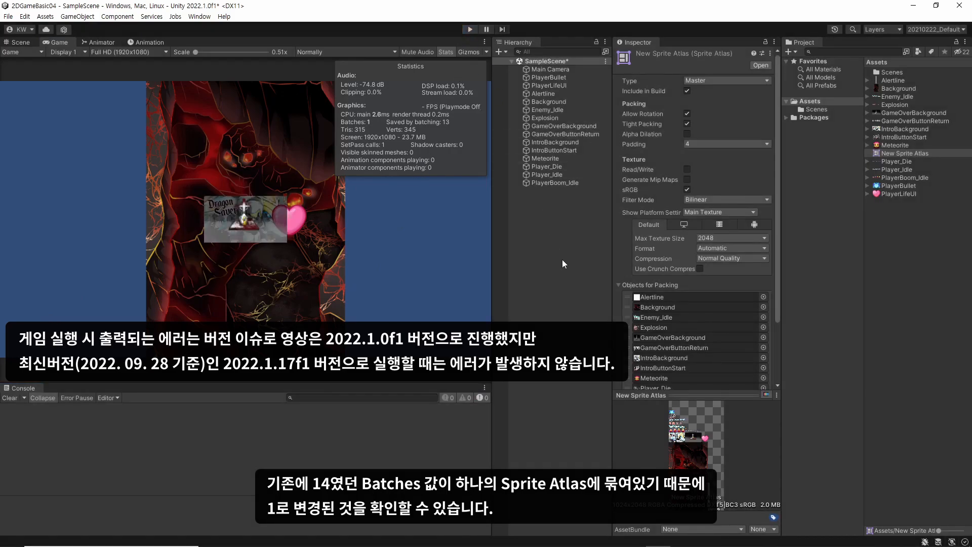